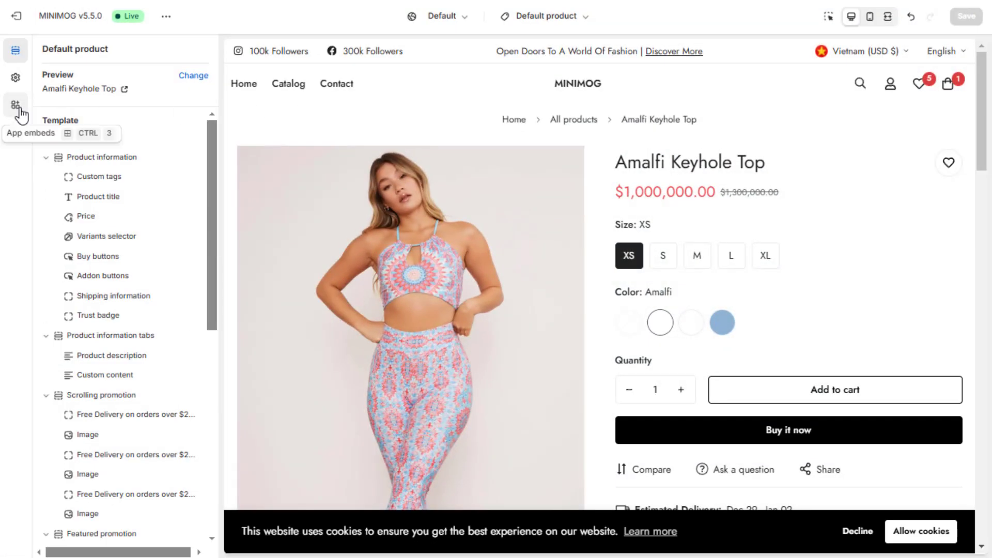
- Enable the FoxKit Theme Helper app embed in the theme and save the change
click(15, 104)
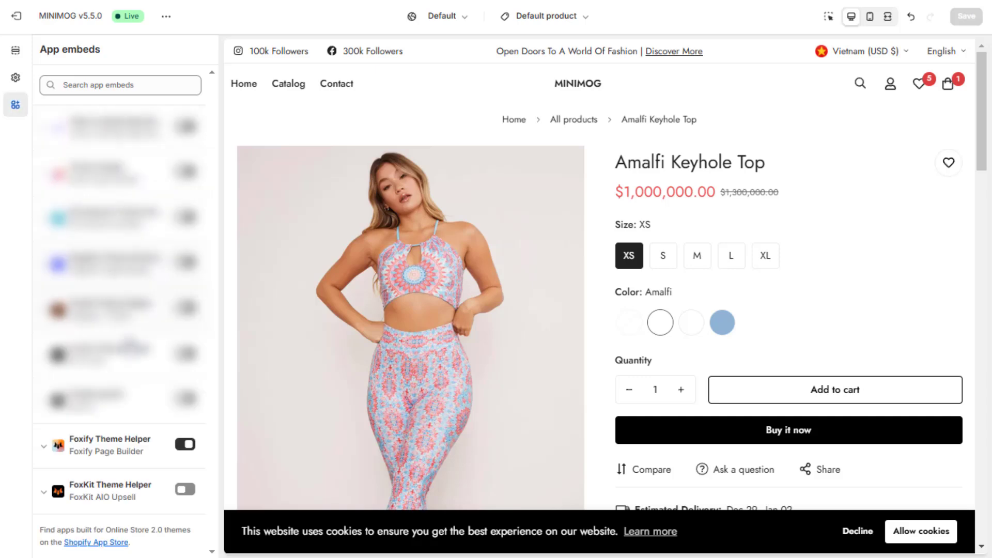
click(187, 489)
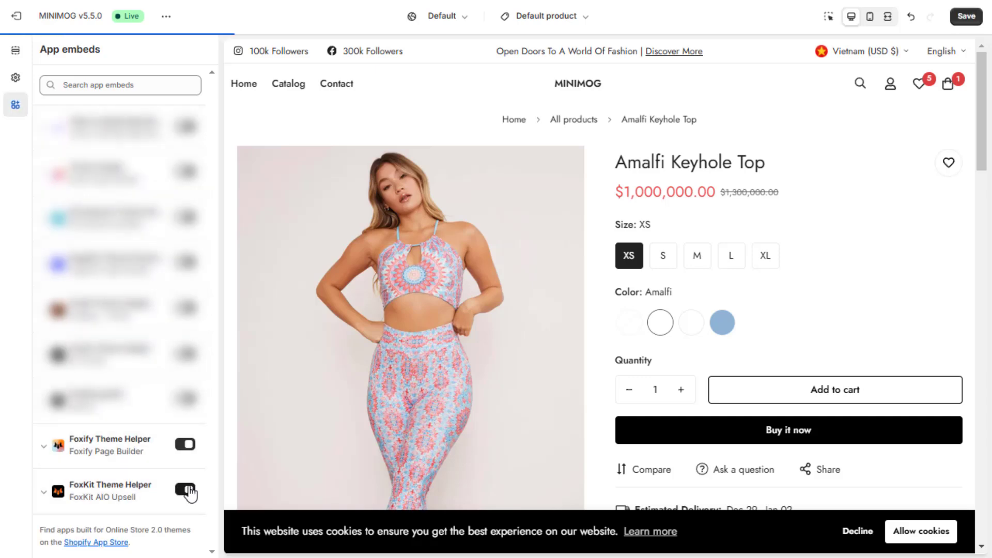
click(976, 19)
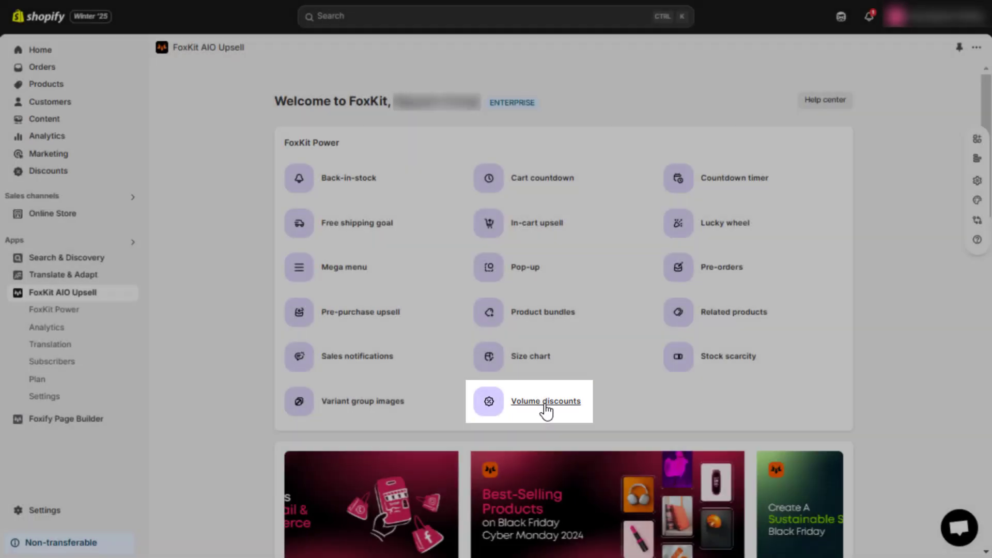
- Create a volume discount offer in FoxKit AIO Upsell titled "Volume discount 1" and keep it active
click(546, 402)
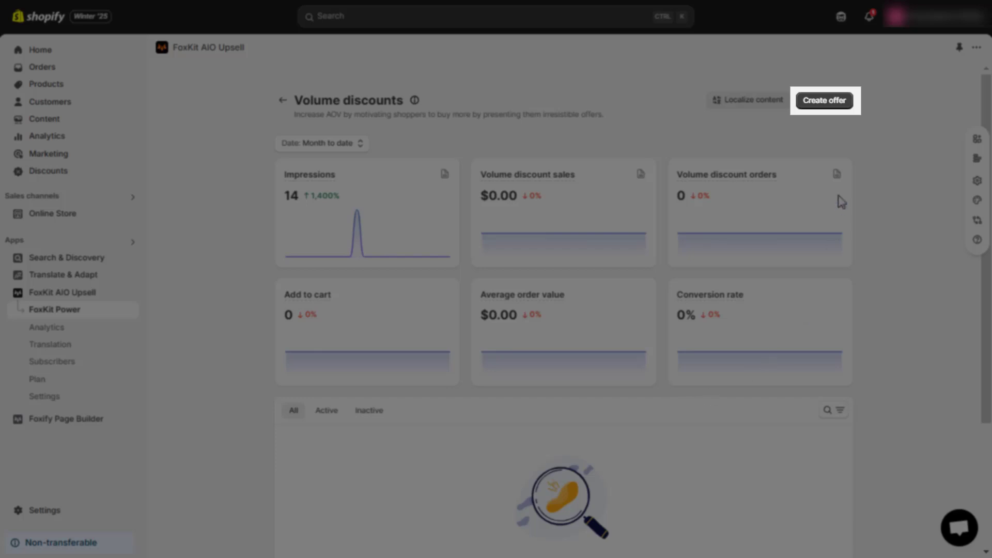
click(825, 101)
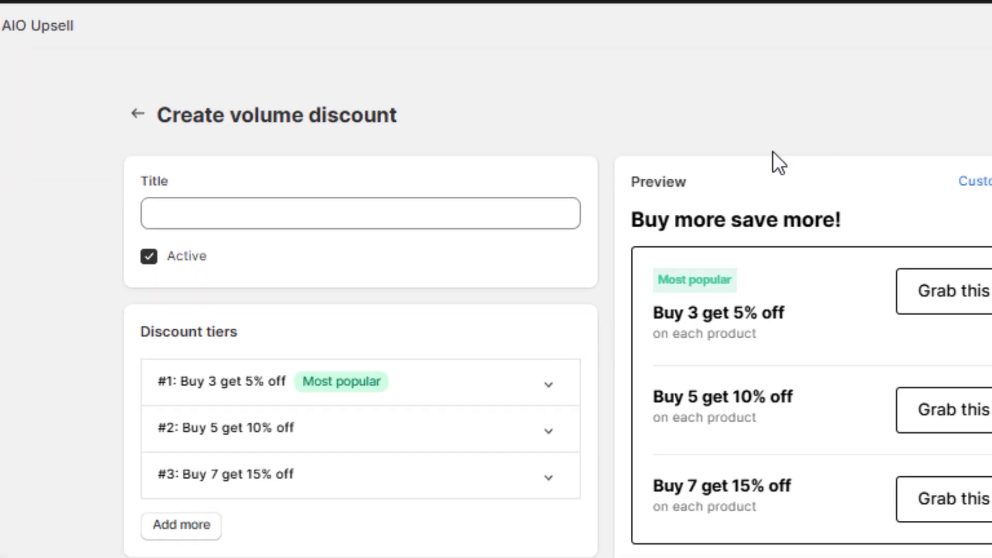
click(466, 217)
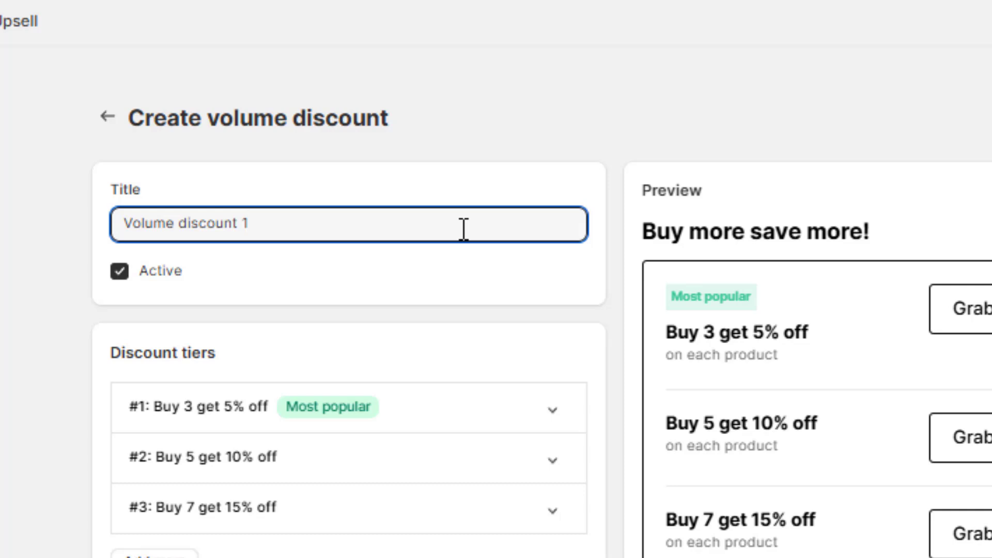
click(439, 262)
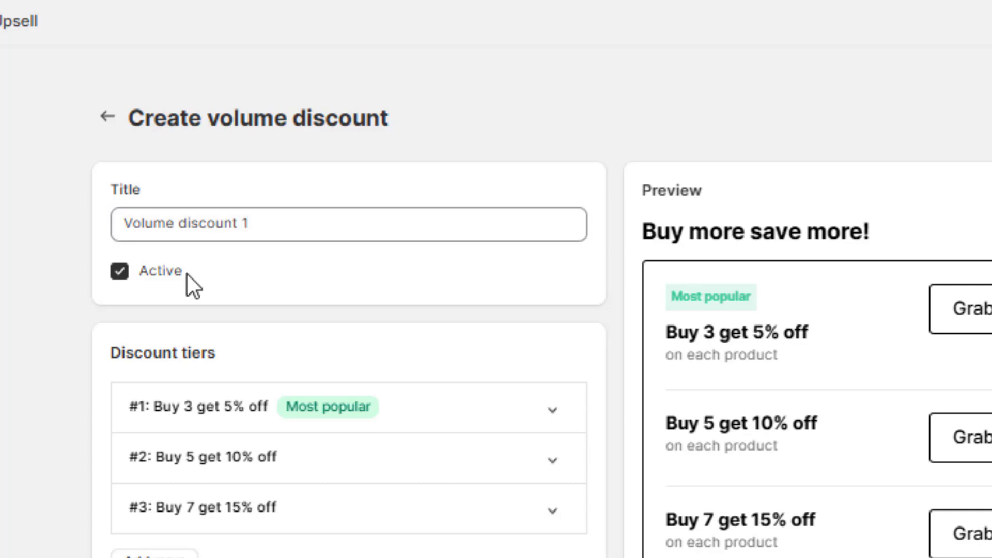
click(119, 271)
click(119, 272)
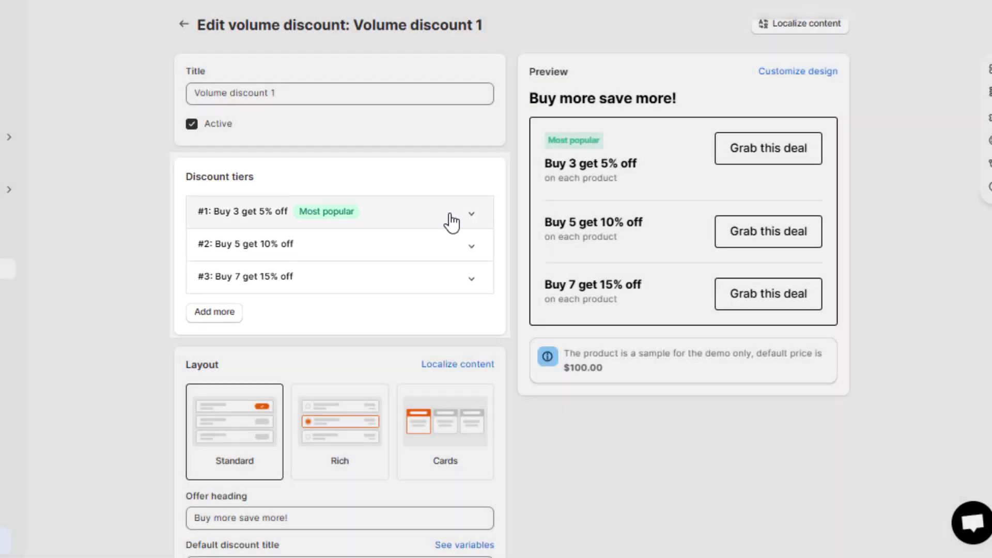
- Set the first discount tier's optional title to "Buy {quantity} get {discount_value} off"
click(451, 222)
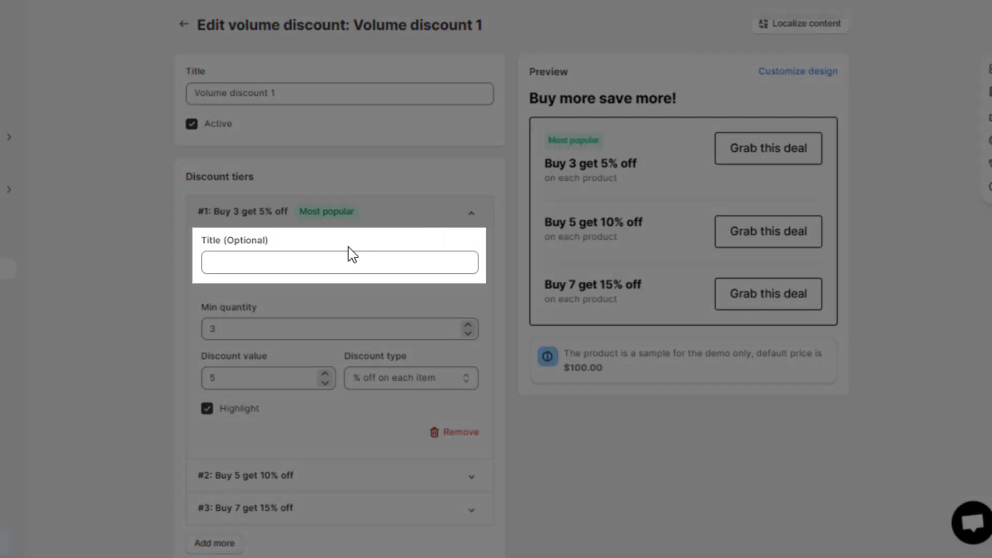
click(339, 257)
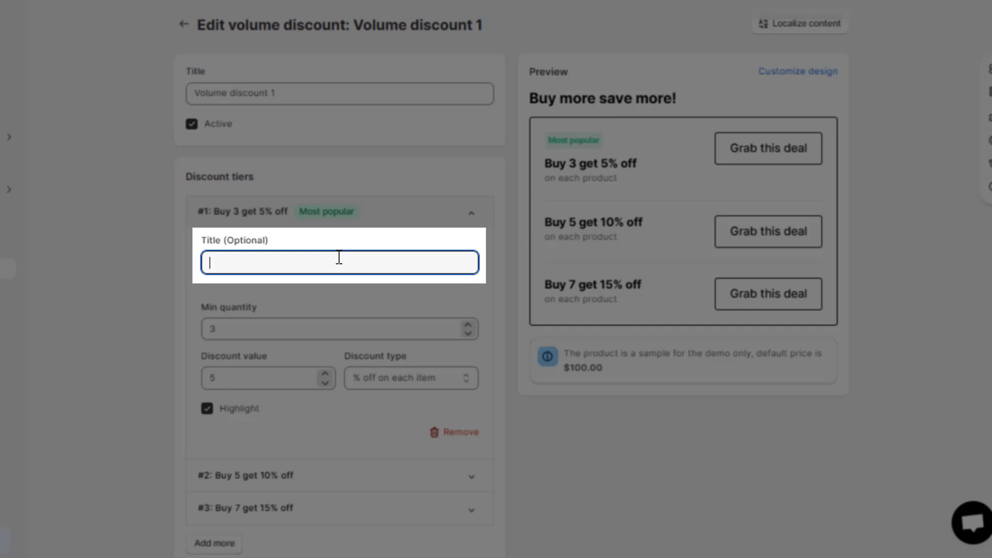
text(Buy {quantity} get {discount_value} off)
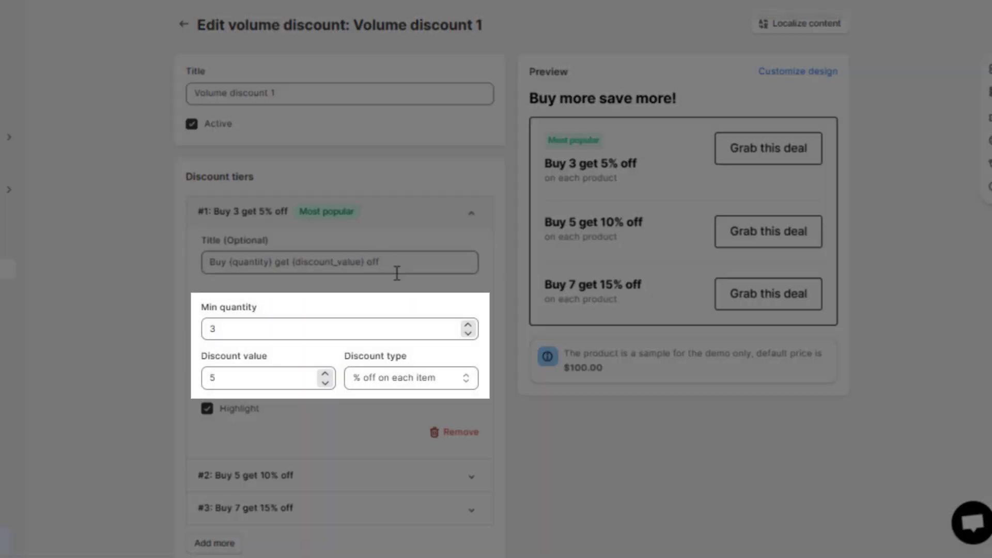
- Try other minimum quantity, discount type and highlight settings on the first tier, restoring 3, "% off on each item" and highlighting on
click(468, 326)
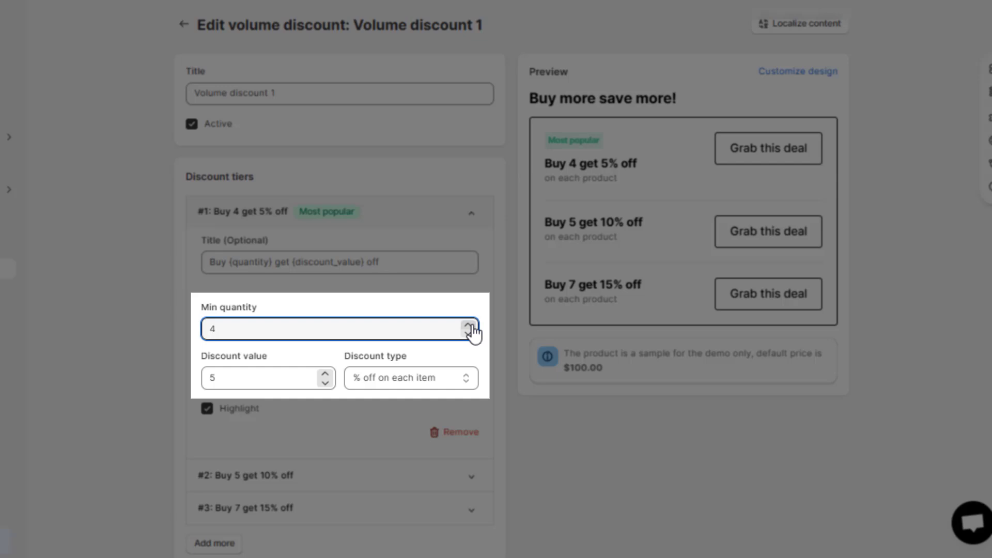
click(469, 333)
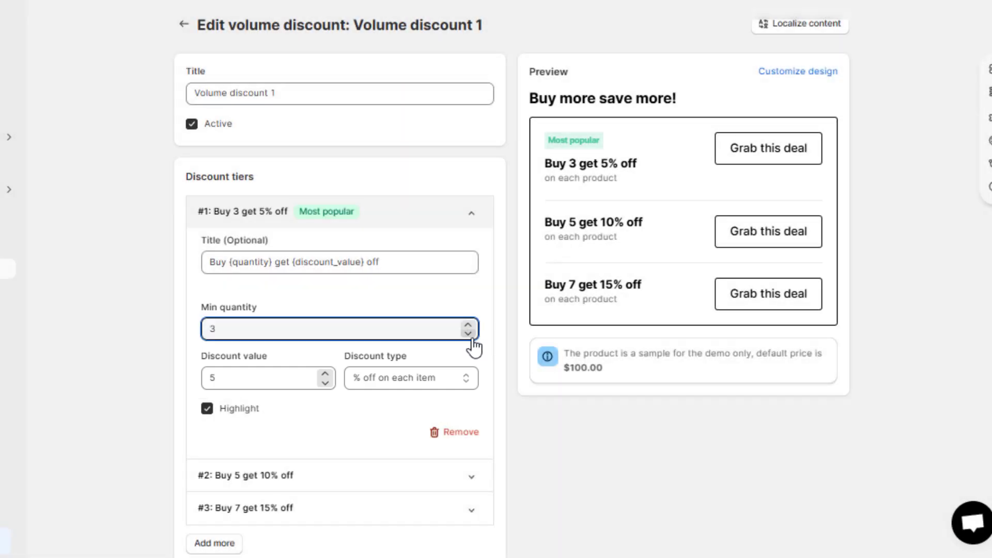
click(400, 379)
click(399, 419)
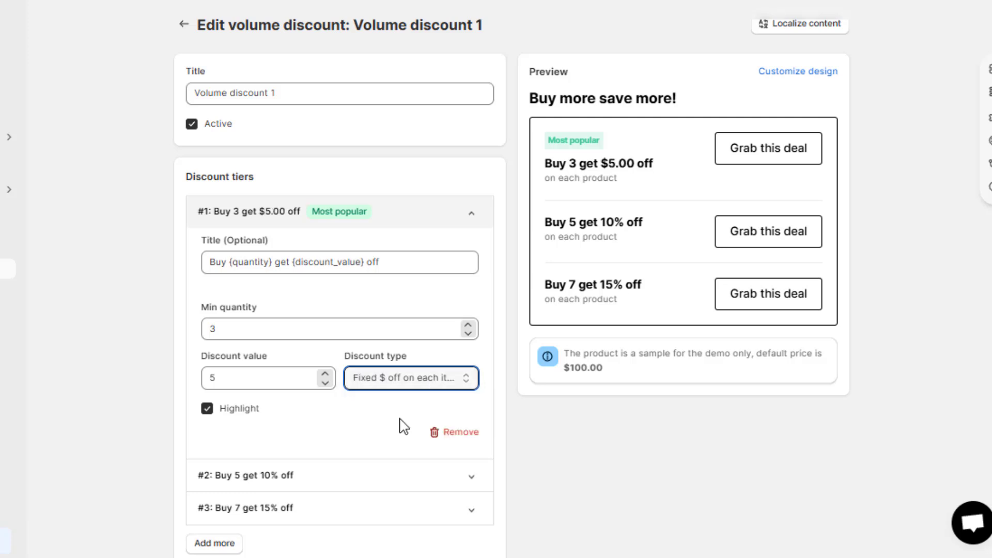
click(420, 386)
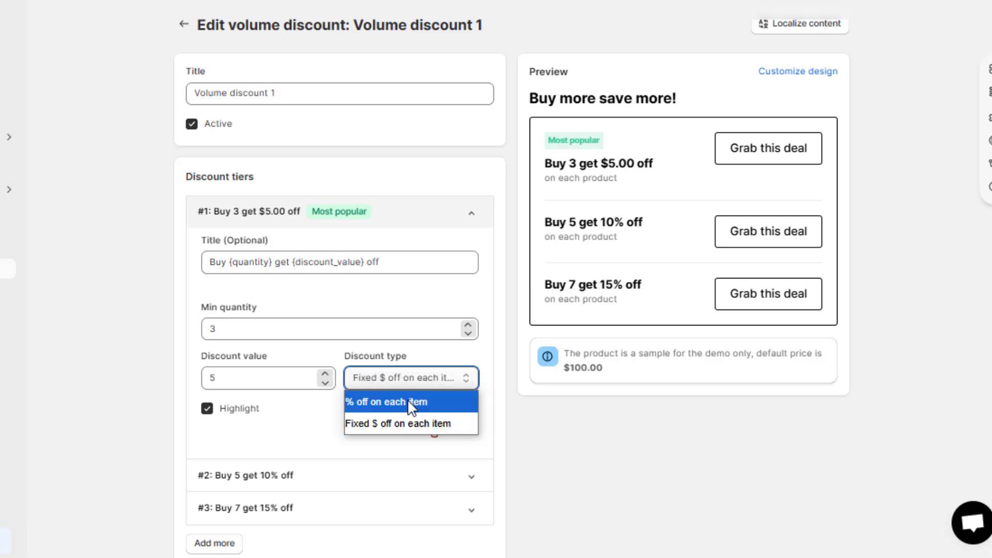
click(408, 403)
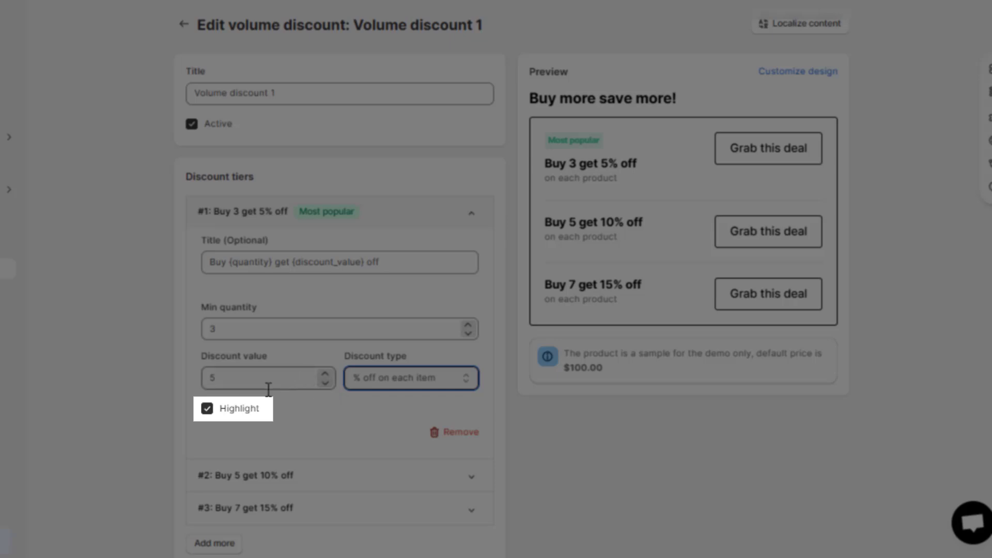
click(207, 409)
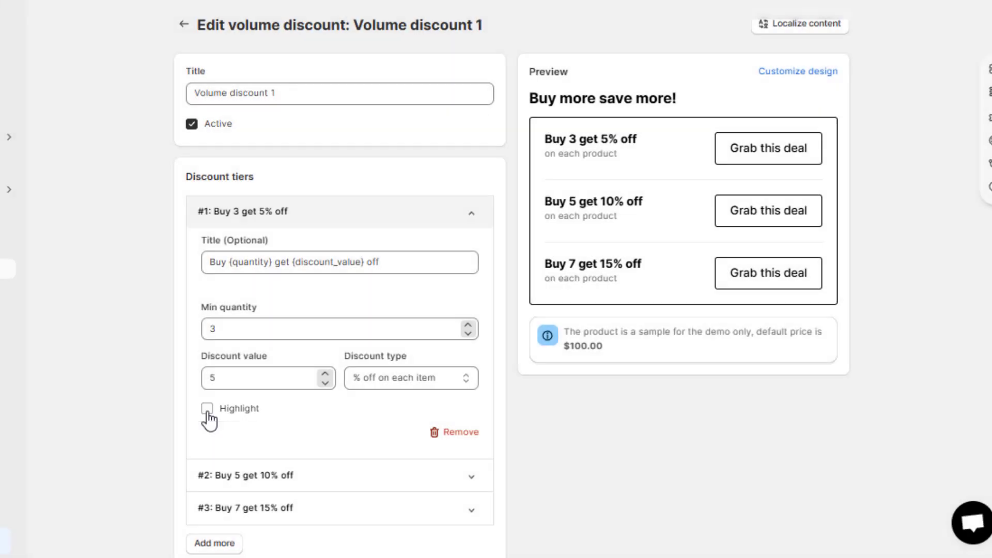
click(207, 409)
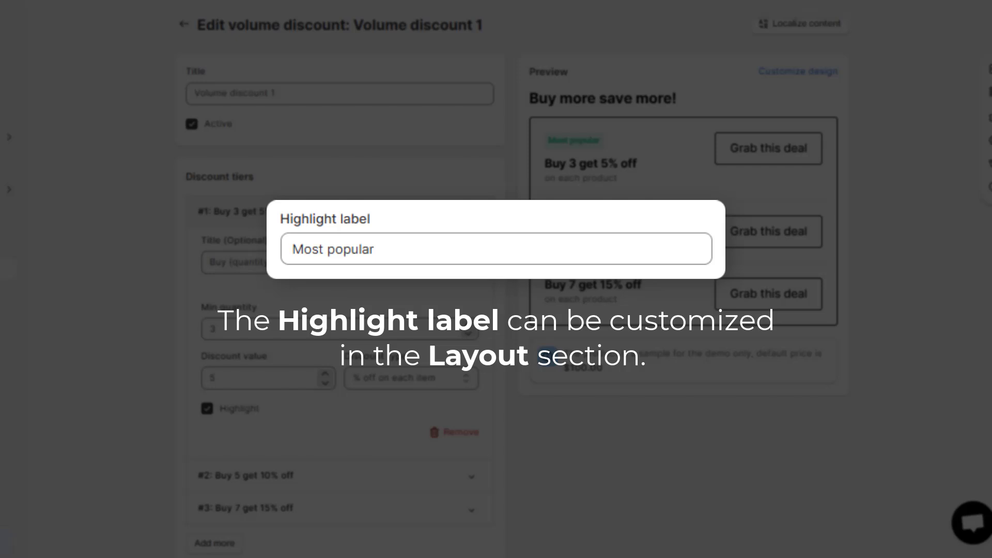
- Collapse the first discount tier and add a fourth tier to the offer
click(331, 212)
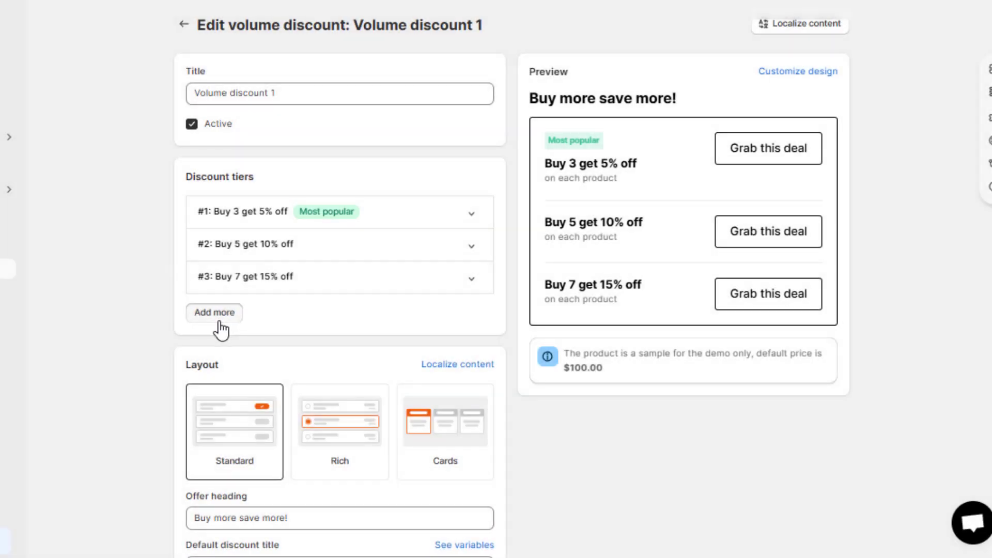
click(217, 314)
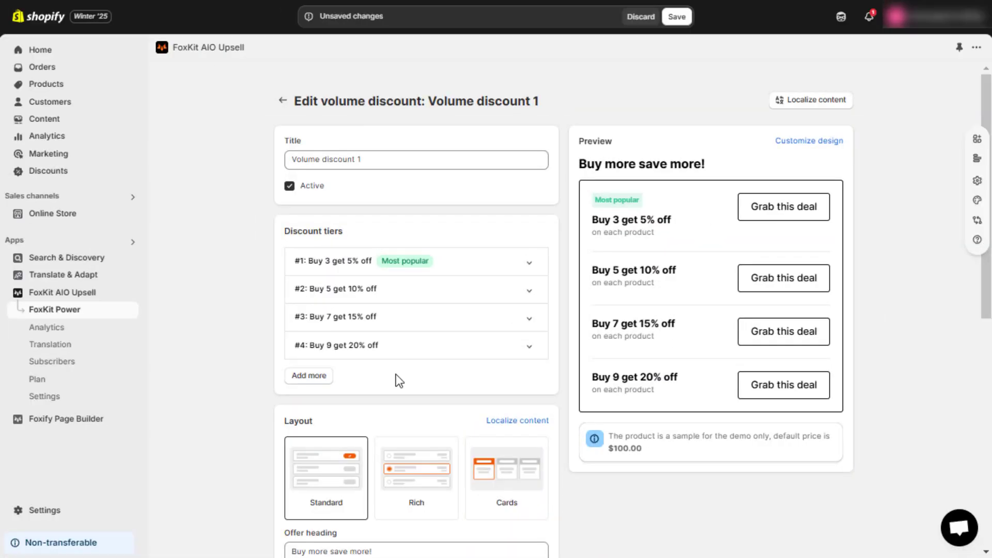
- Preview the Rich and Cards layouts for the offer and return to the Standard layout
scroll(397, 379, down, 5)
scroll(396, 374, down, 2)
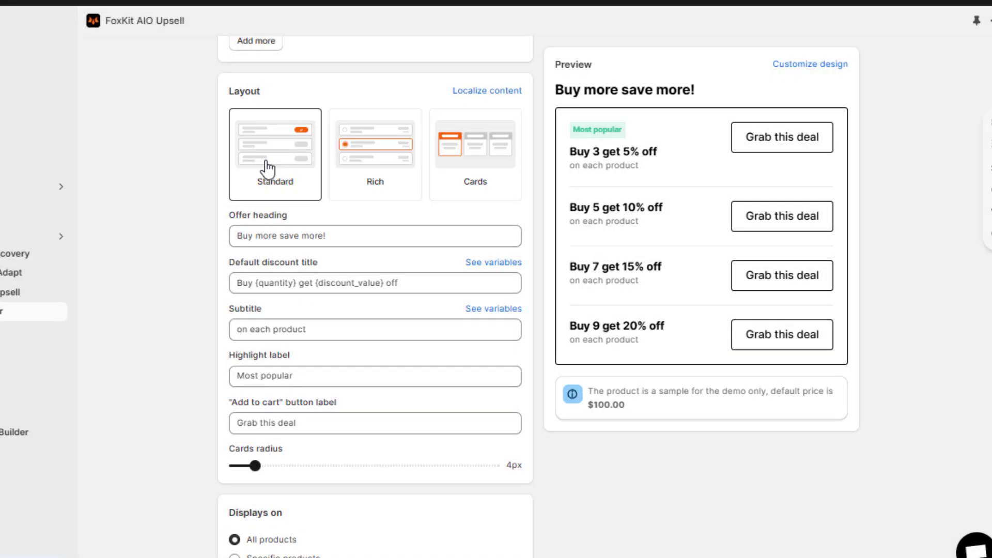
click(358, 161)
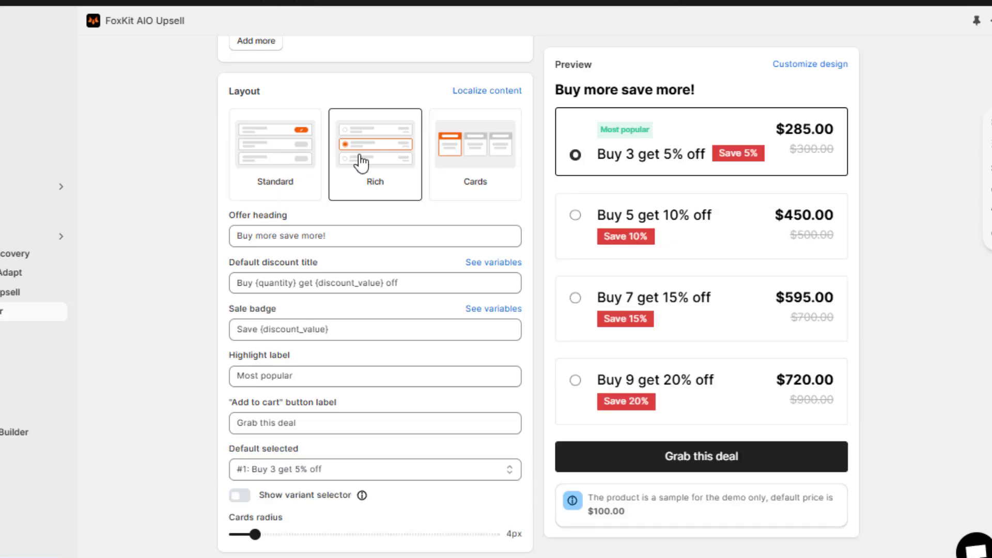
click(450, 155)
click(278, 158)
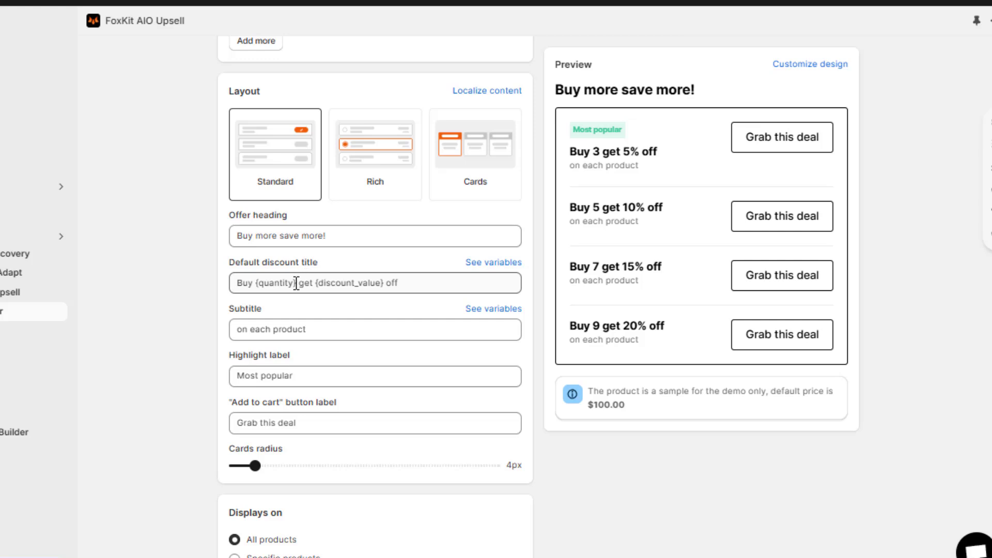
- Examine the placeholders in the default discount title and the list of available variables
drag(296, 284, 264, 279)
double_click(329, 284)
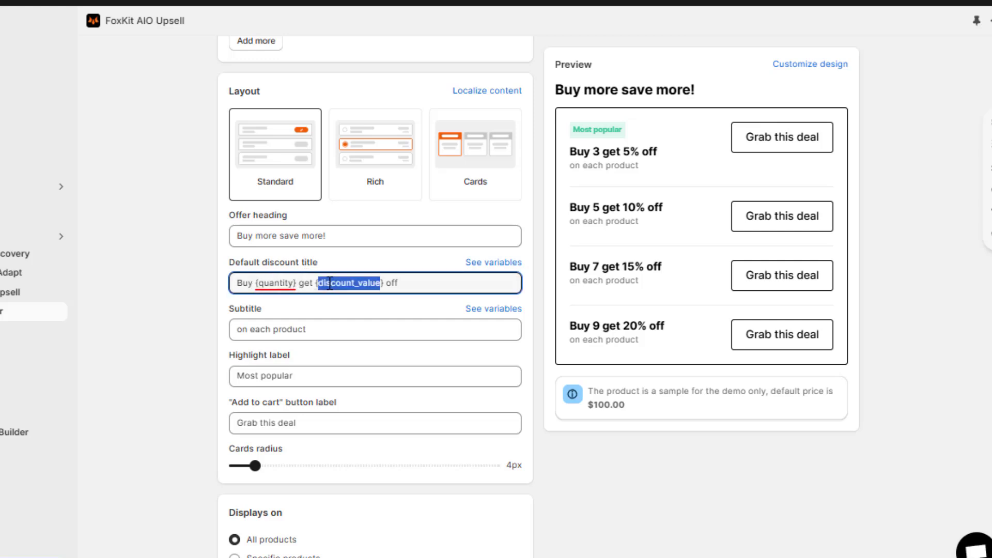
click(370, 304)
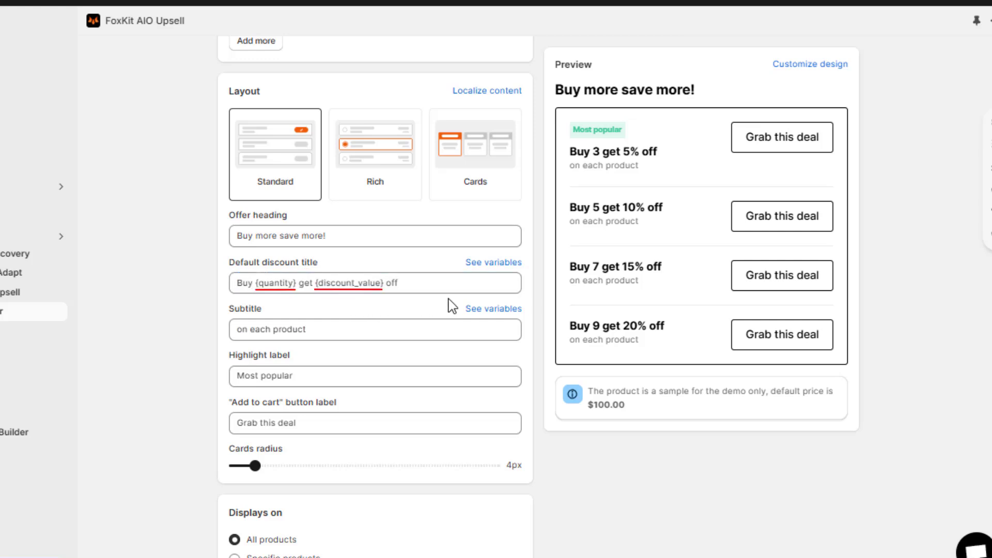
click(483, 264)
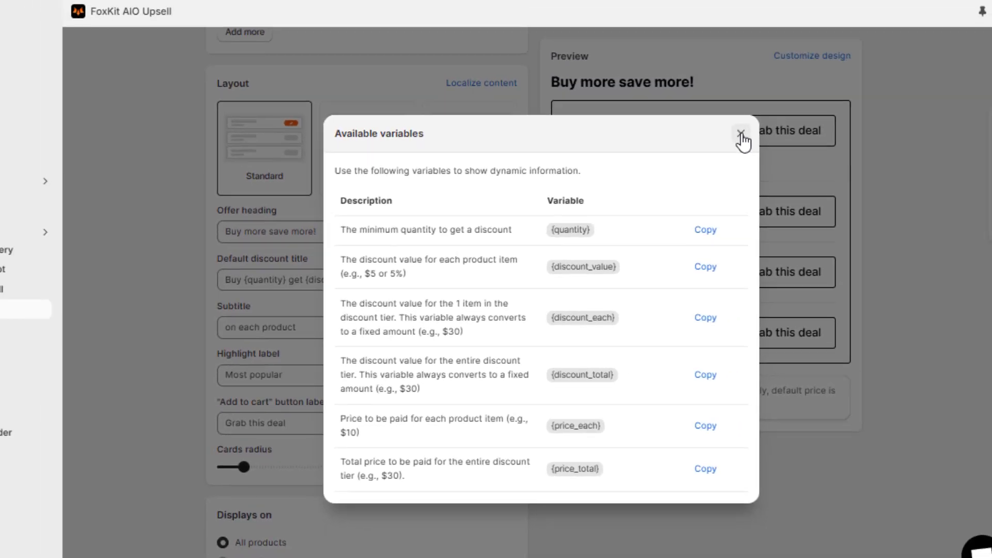
click(744, 58)
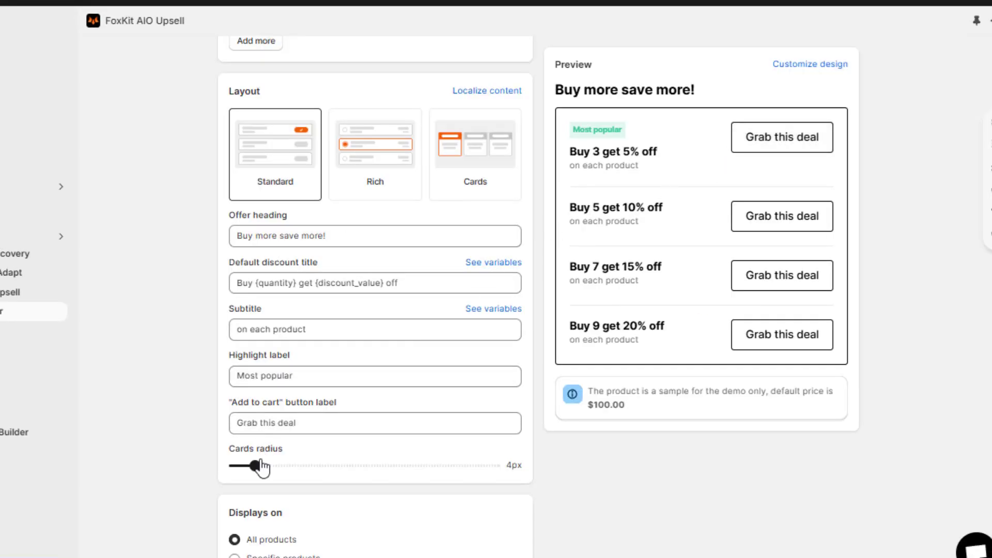
- Set the offer's cards radius to 10px
drag(258, 464, 285, 466)
click(398, 448)
- Choose the Rich layout, keep "#1: Buy 3 get 5% off" as the default selection and enable the variant selector
click(372, 170)
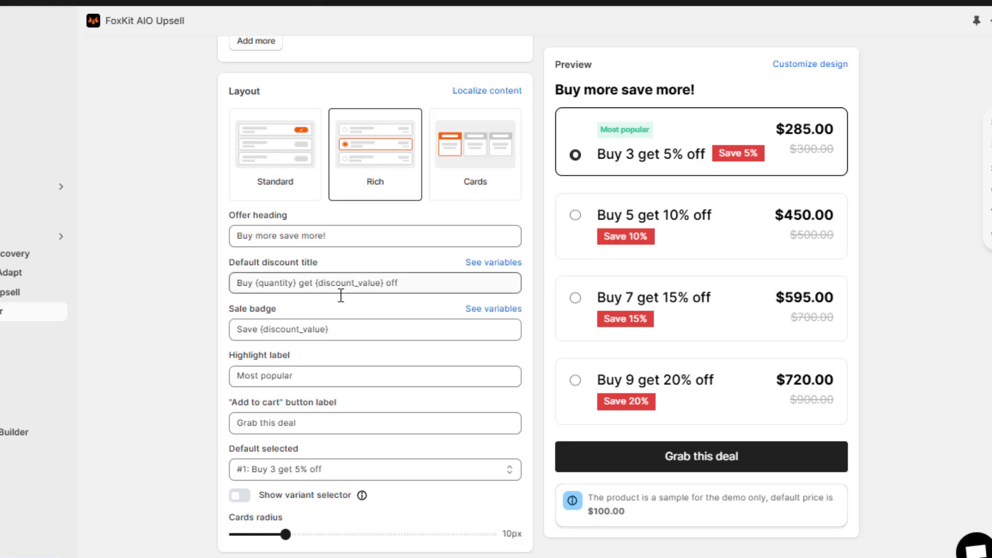
click(369, 470)
click(328, 511)
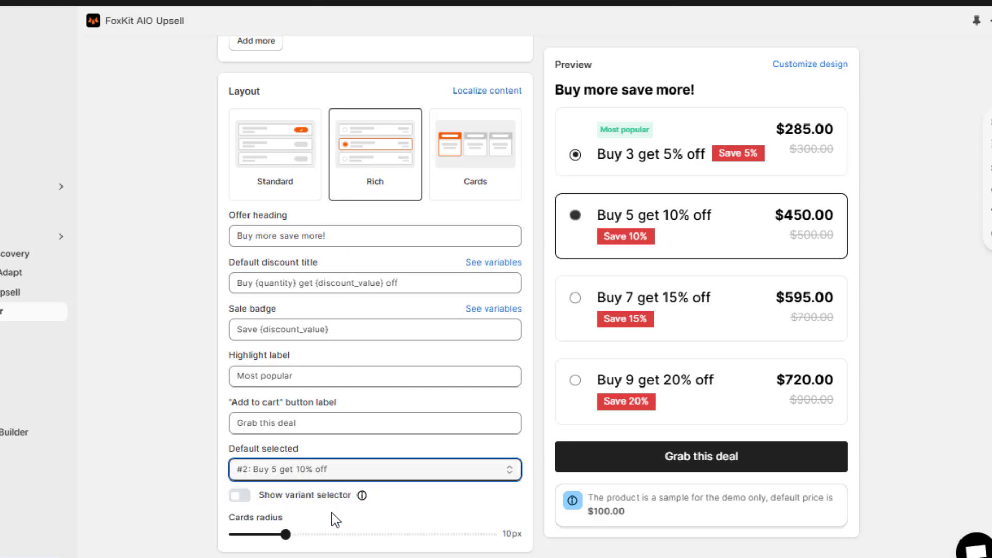
click(351, 470)
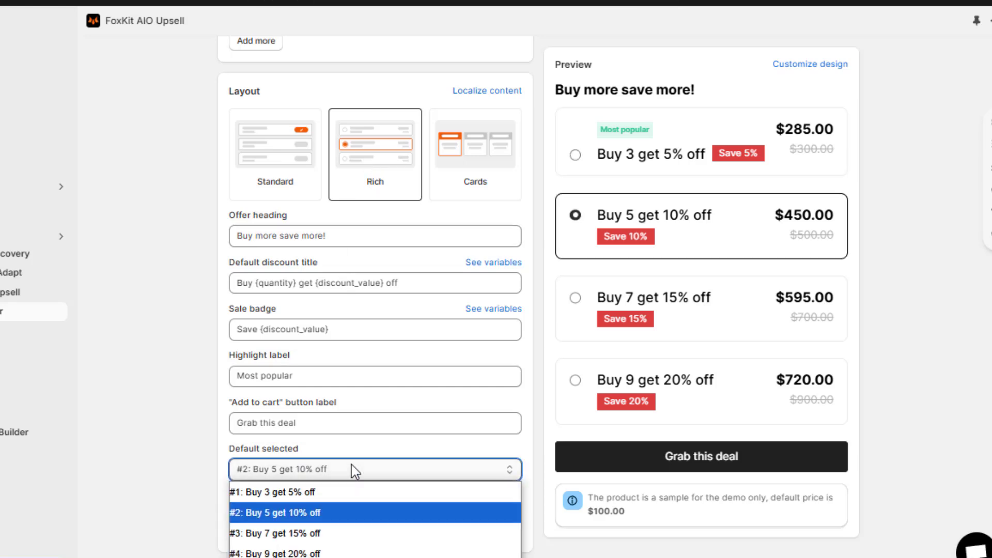
click(311, 491)
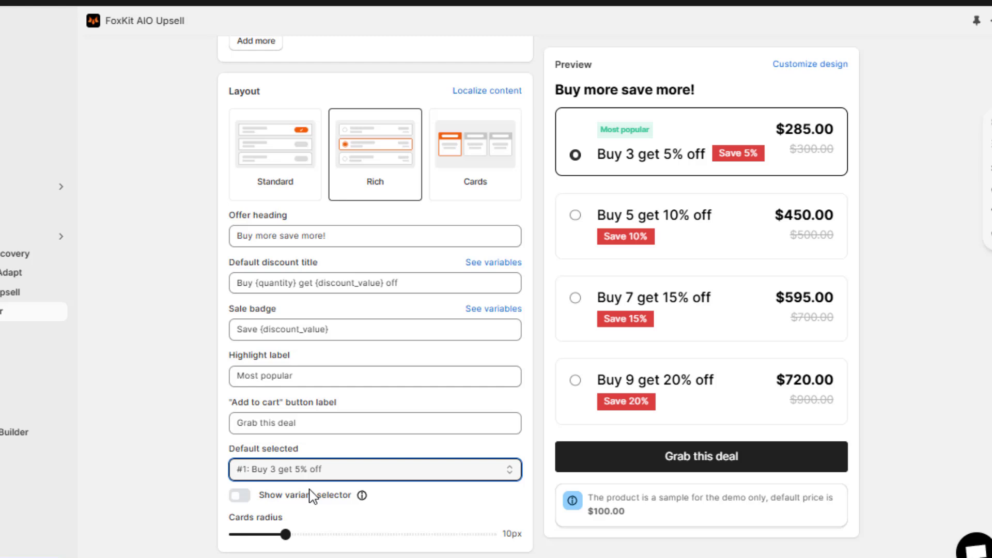
click(240, 497)
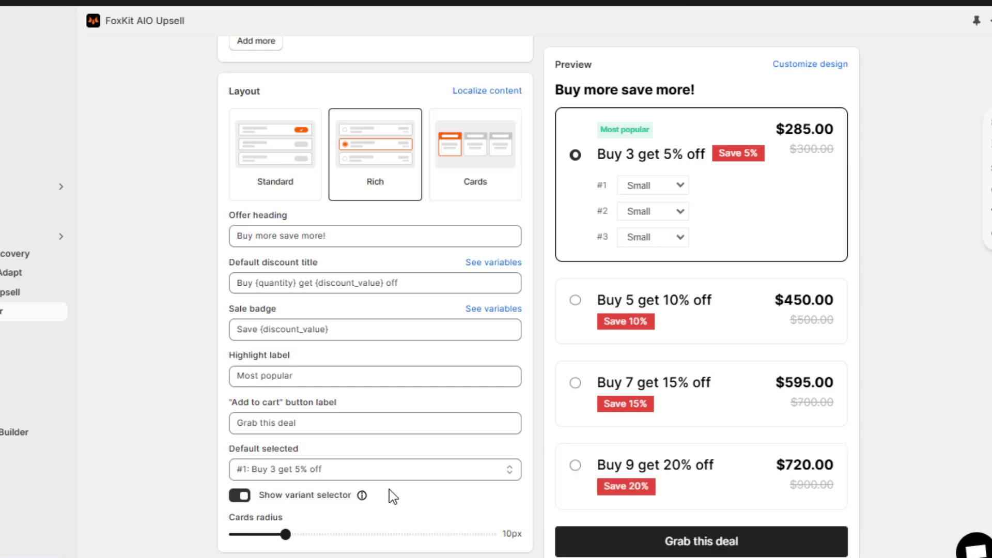
- Check the variant selectors in the preview for the 5% and 10% tiers, including the size options of the first item
click(569, 302)
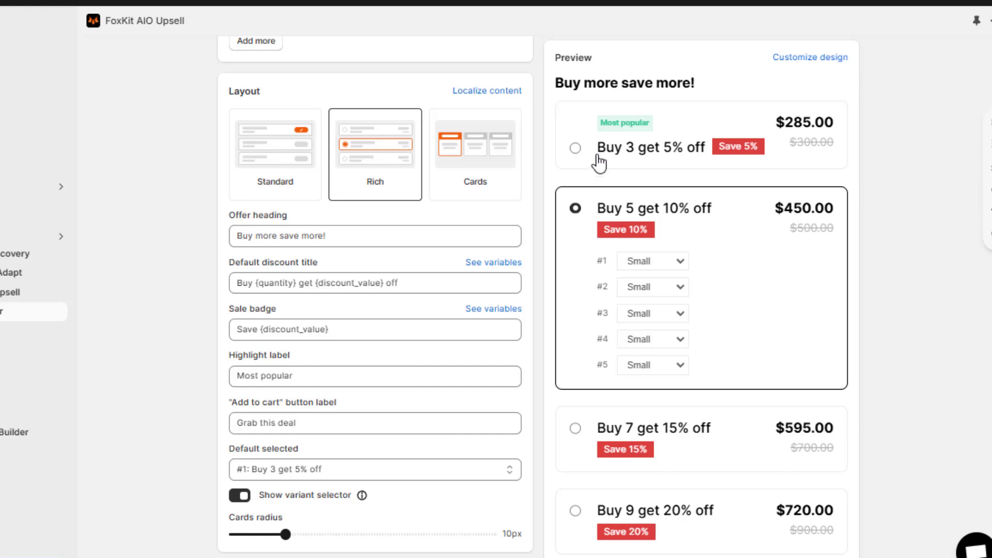
click(583, 149)
click(644, 188)
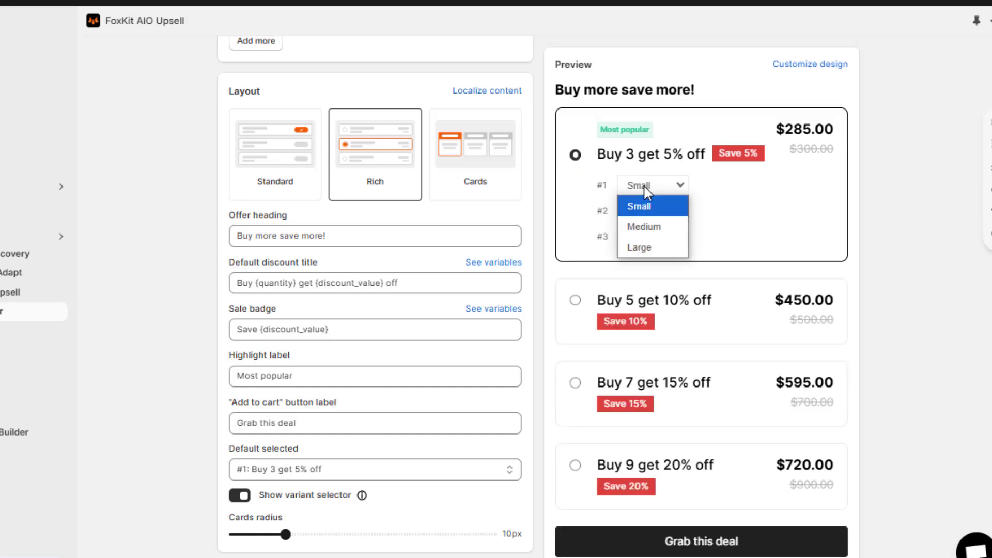
click(645, 188)
click(490, 218)
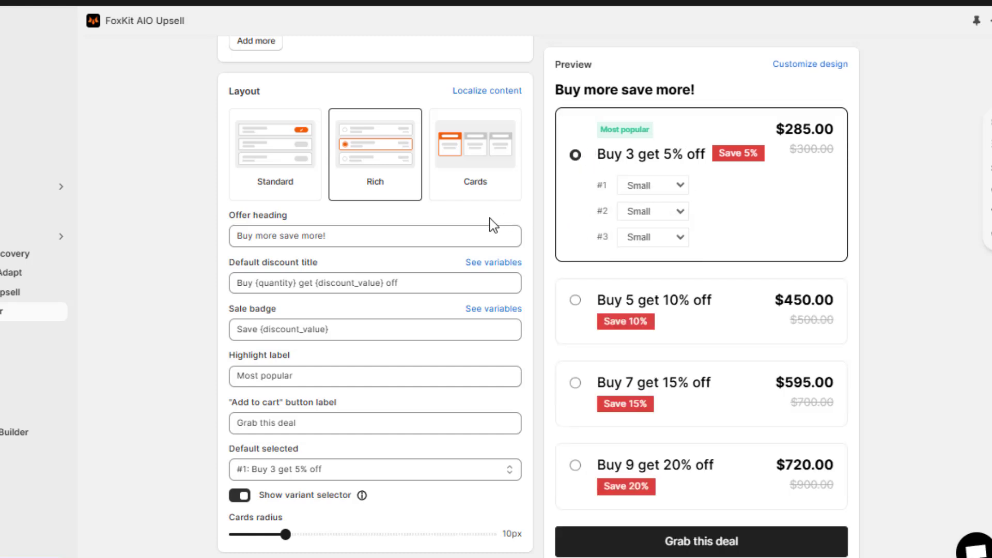
- Switch the offer to the Cards layout and hide its "Add to cart" button
click(483, 176)
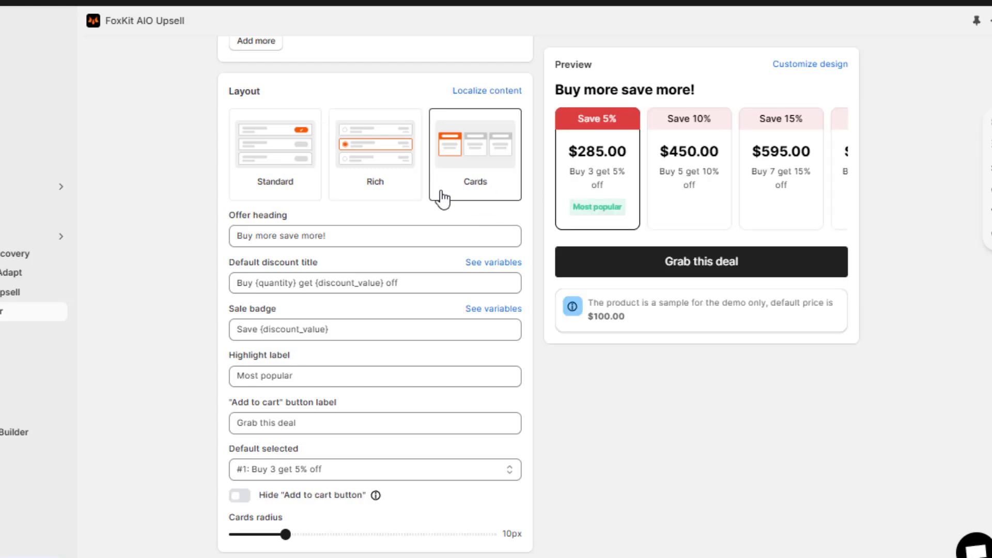
click(240, 497)
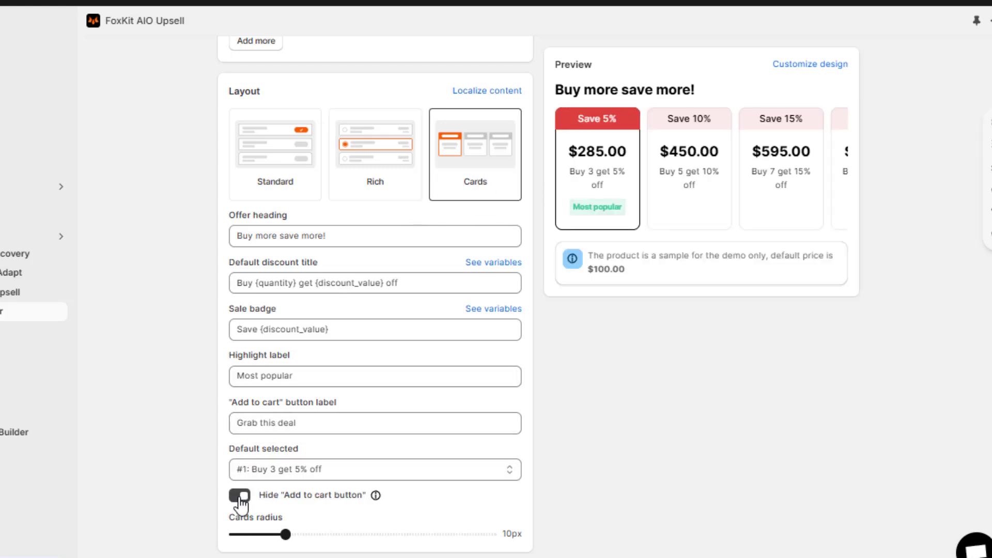
click(239, 497)
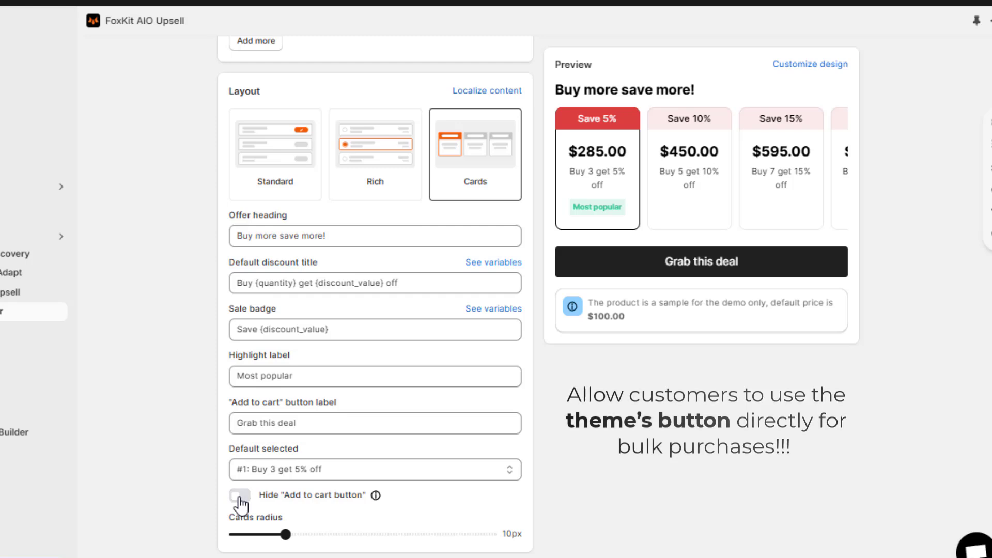
click(239, 497)
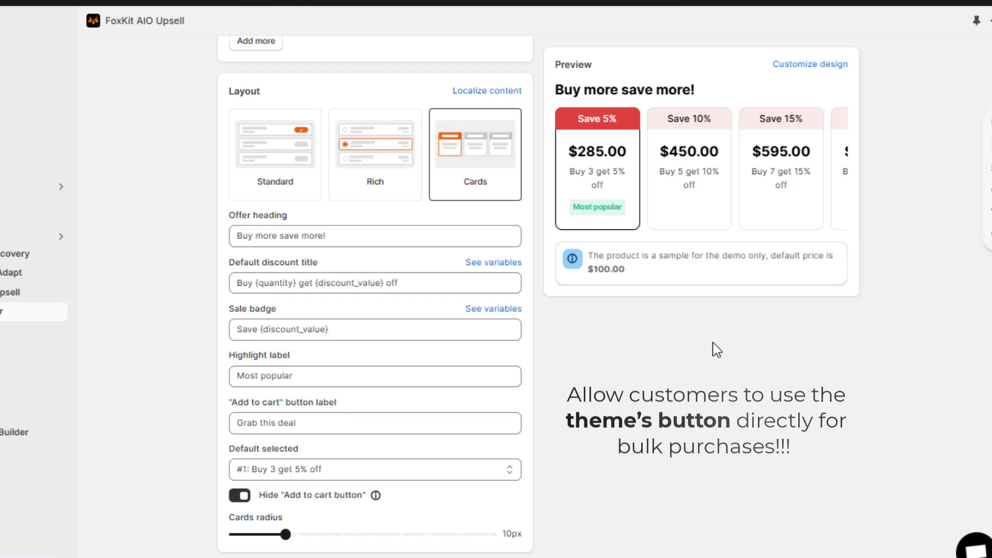